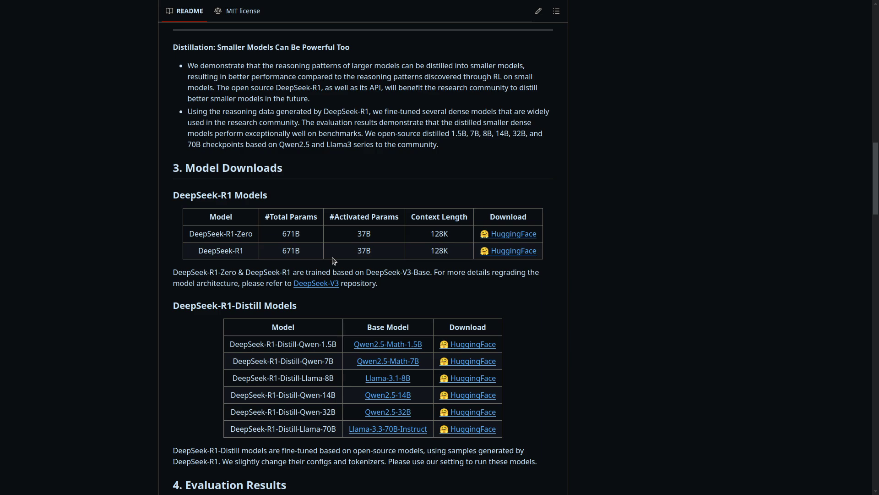
pyautogui.scroll(-2, 332, 257)
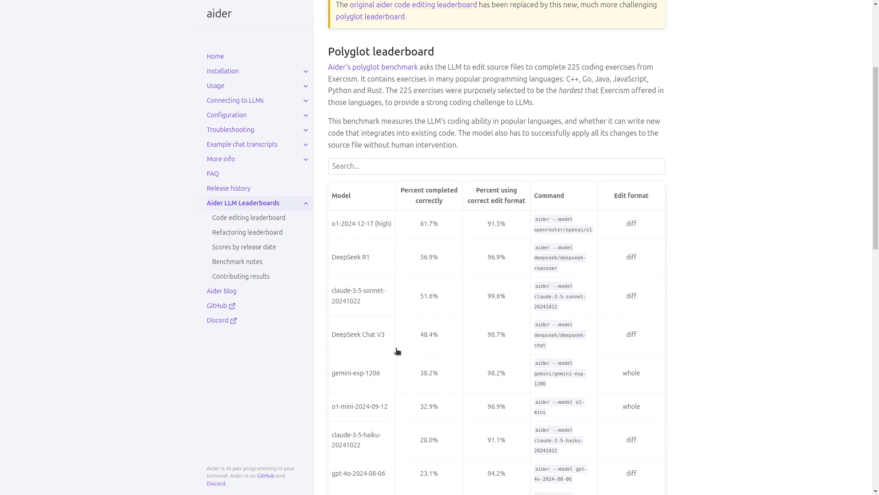
pyautogui.scroll(-3, 396, 351)
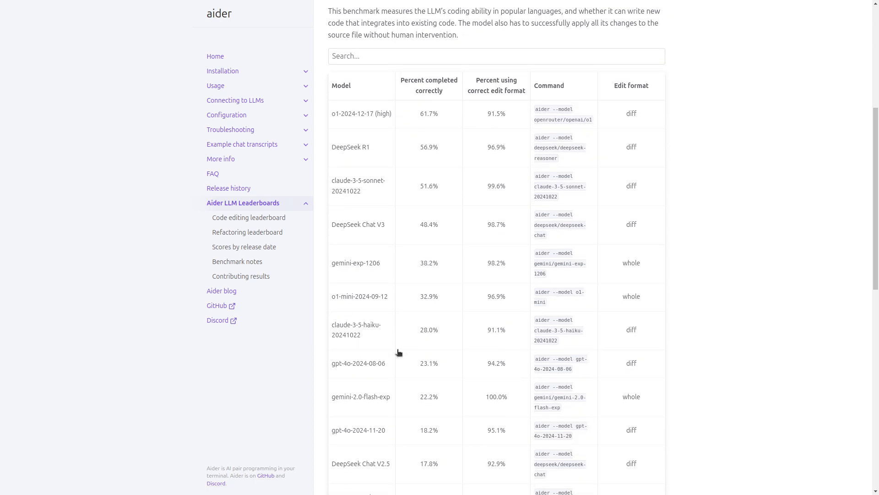
pyautogui.scroll(-2, 402, 364)
pyautogui.scroll(3, 394, 397)
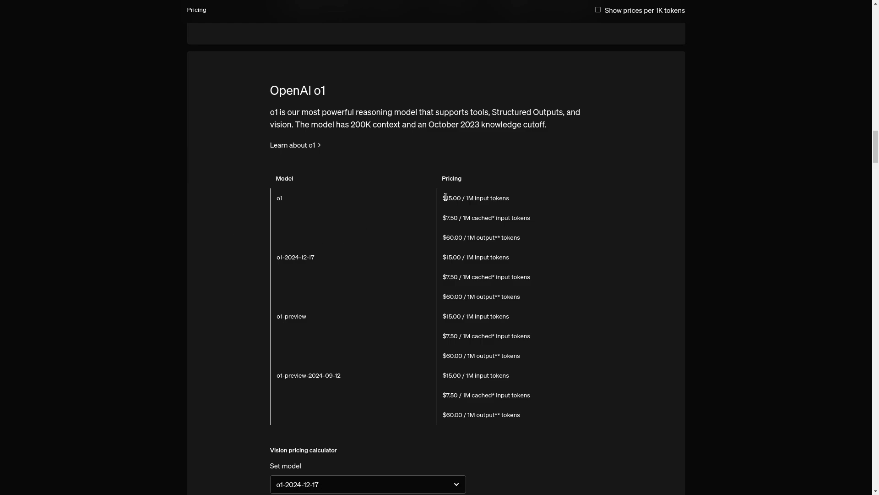
# Highlight the o1 input and output token prices, then clear the selection.
pyautogui.moveTo(445, 197); pyautogui.dragTo(473, 198)
pyautogui.moveTo(443, 238); pyautogui.dragTo(476, 237)
pyautogui.click(556, 300)
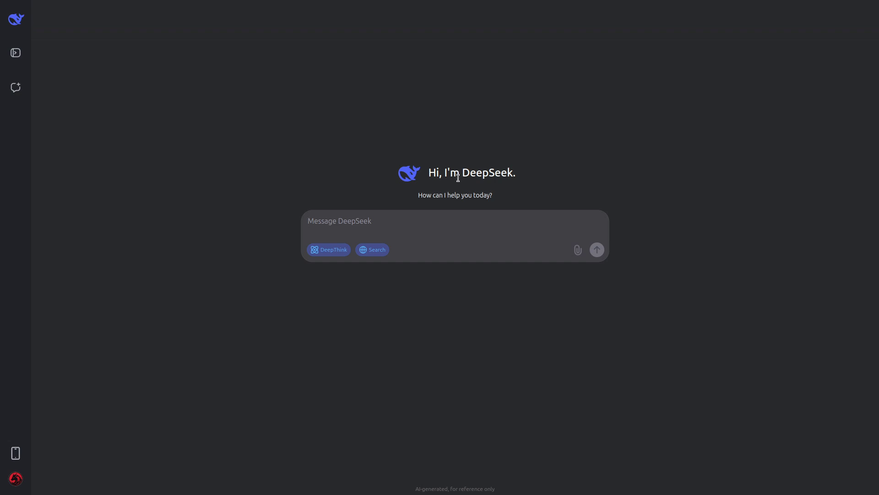
# Toggle web search and deep thinking off and back on for the message box.
pyautogui.click(373, 256)
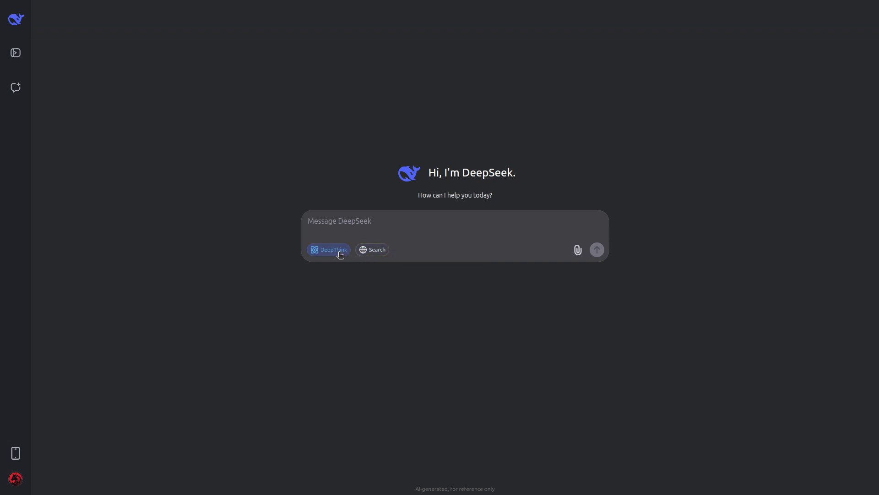
pyautogui.click(340, 253)
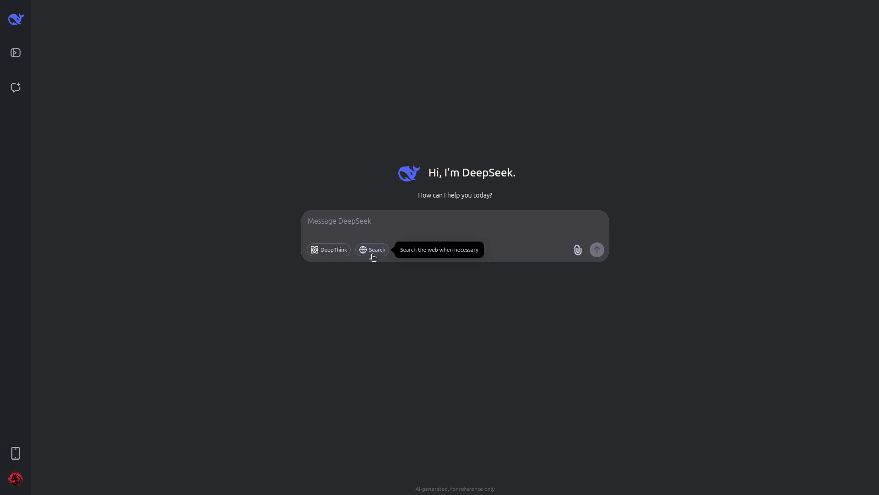
pyautogui.click(372, 256)
pyautogui.click(342, 251)
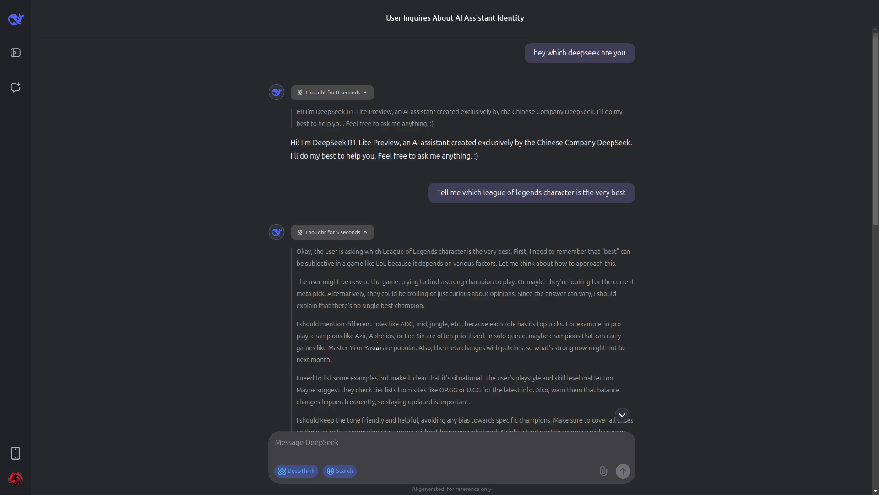
pyautogui.scroll(-2, 377, 346)
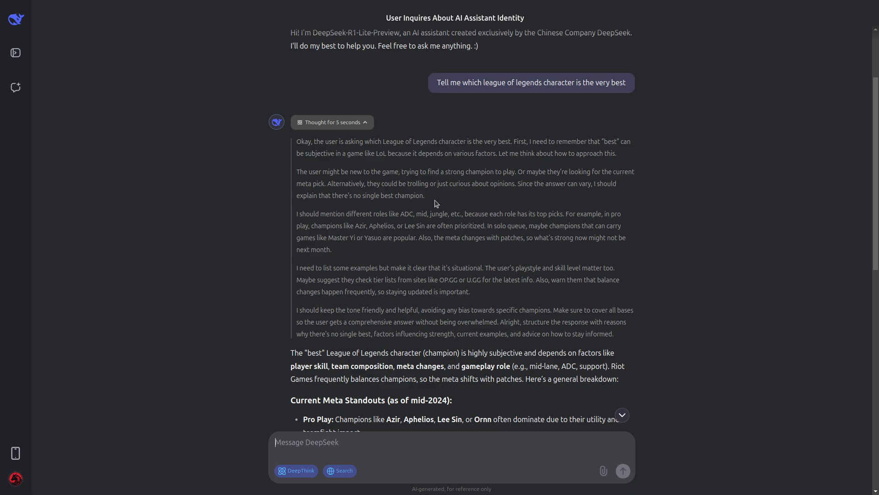
pyautogui.scroll(-2, 451, 234)
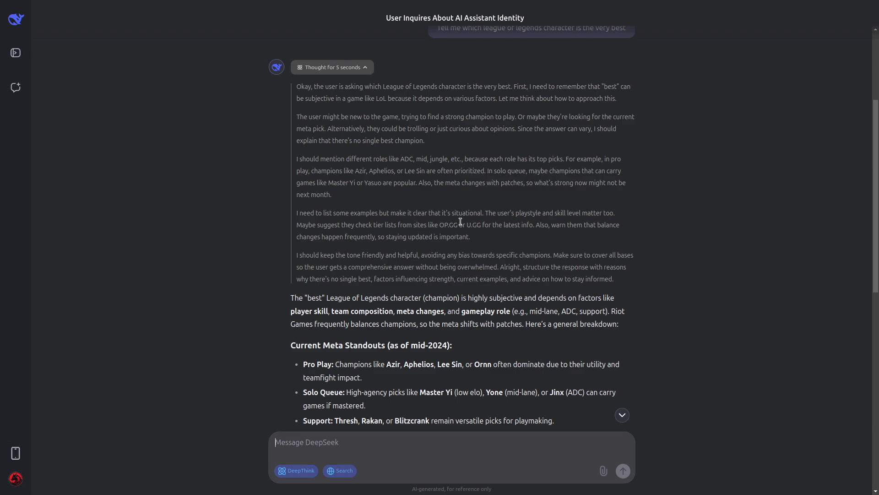
pyautogui.scroll(-2, 460, 221)
pyautogui.scroll(-2, 459, 222)
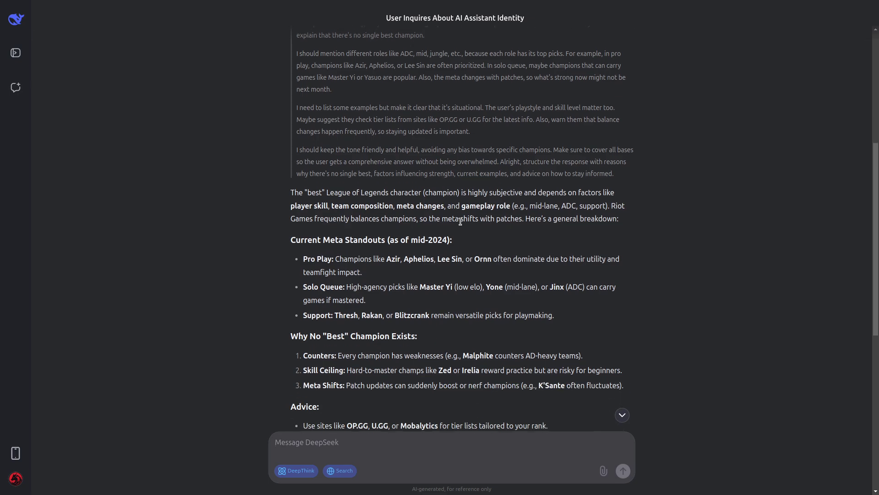
pyautogui.scroll(-2, 460, 221)
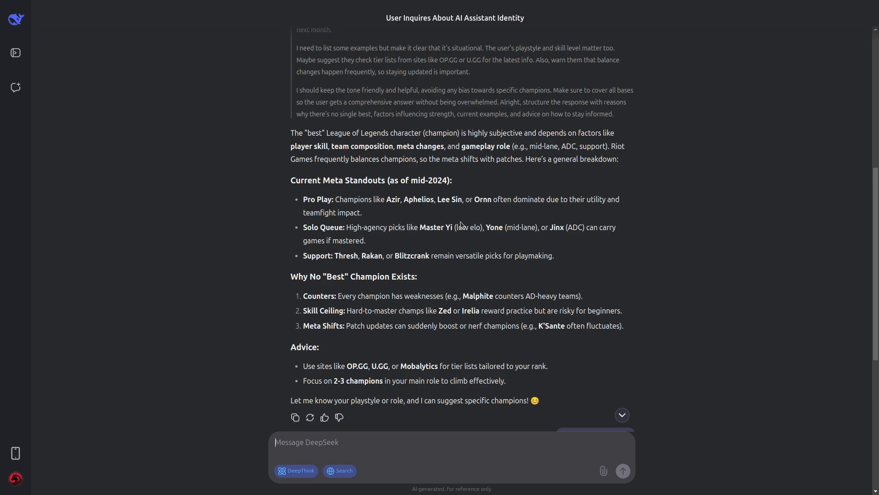
pyautogui.scroll(-10, 504, 232)
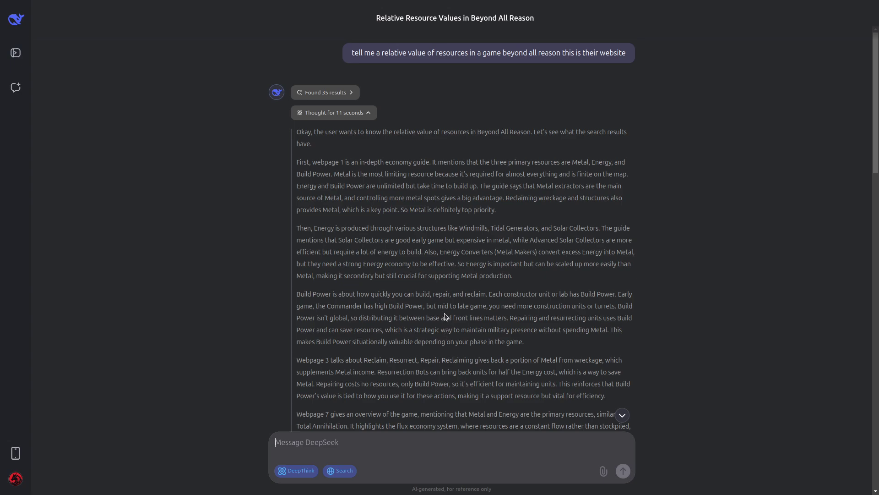
pyautogui.scroll(-1, 445, 317)
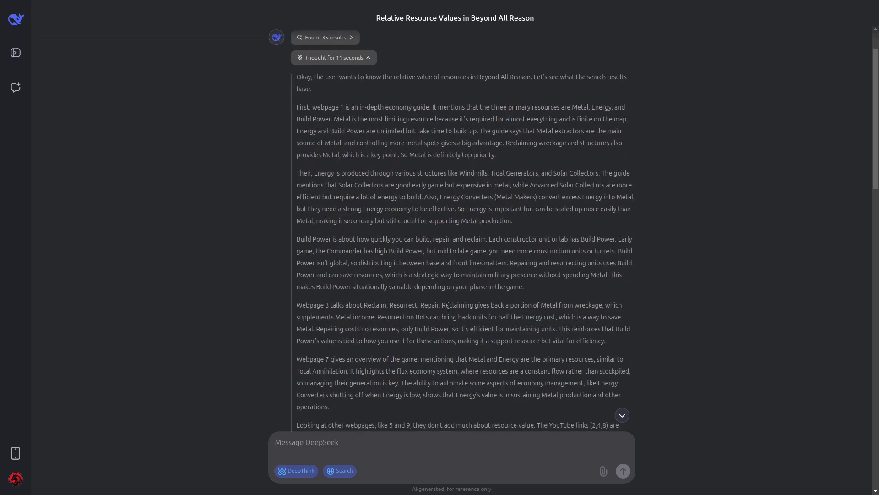
pyautogui.scroll(-1, 447, 304)
pyautogui.scroll(1, 448, 304)
pyautogui.scroll(-1, 448, 304)
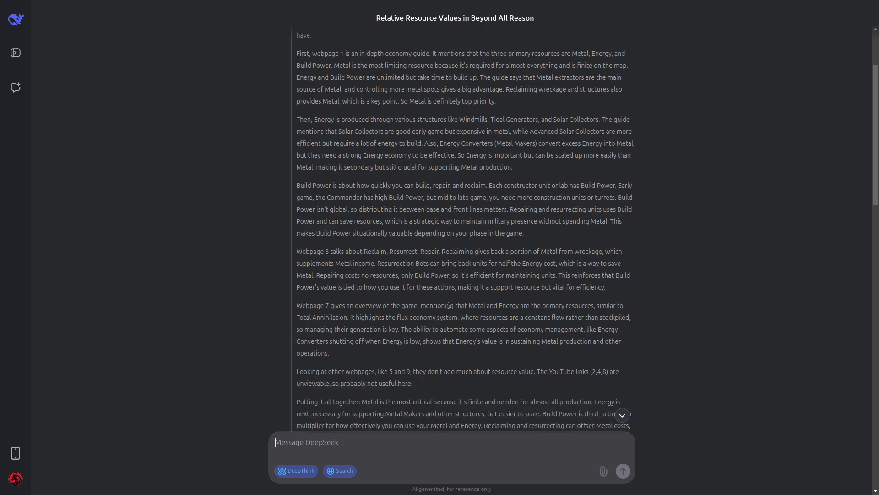
pyautogui.scroll(-2, 449, 304)
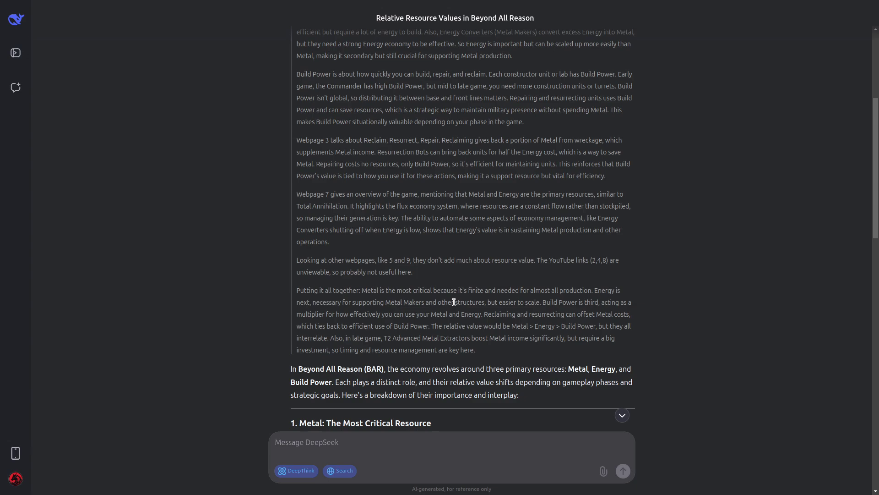
pyautogui.scroll(-10, 467, 327)
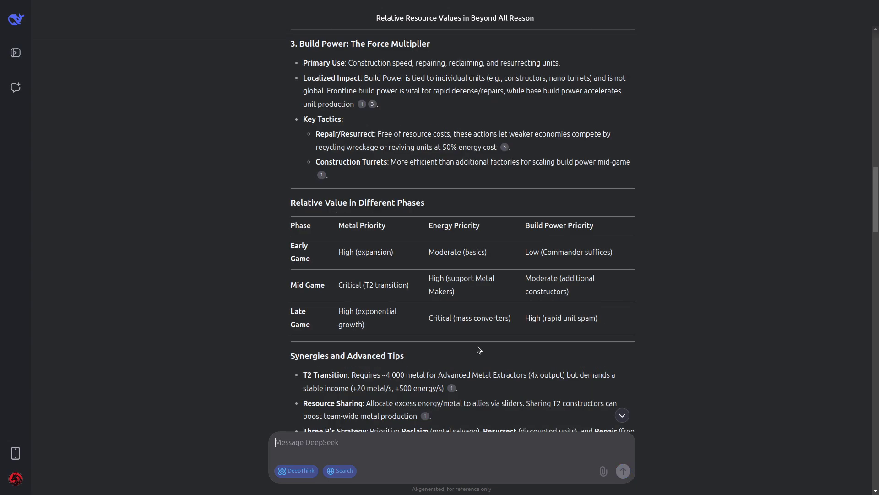
pyautogui.scroll(3, 479, 351)
pyautogui.scroll(2, 478, 351)
pyautogui.scroll(-4, 479, 351)
pyautogui.scroll(-2, 384, 278)
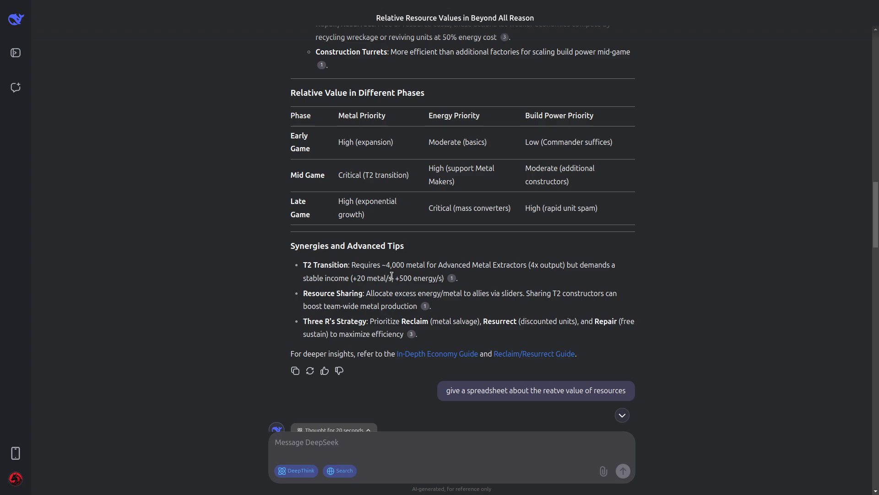
pyautogui.scroll(-2, 391, 276)
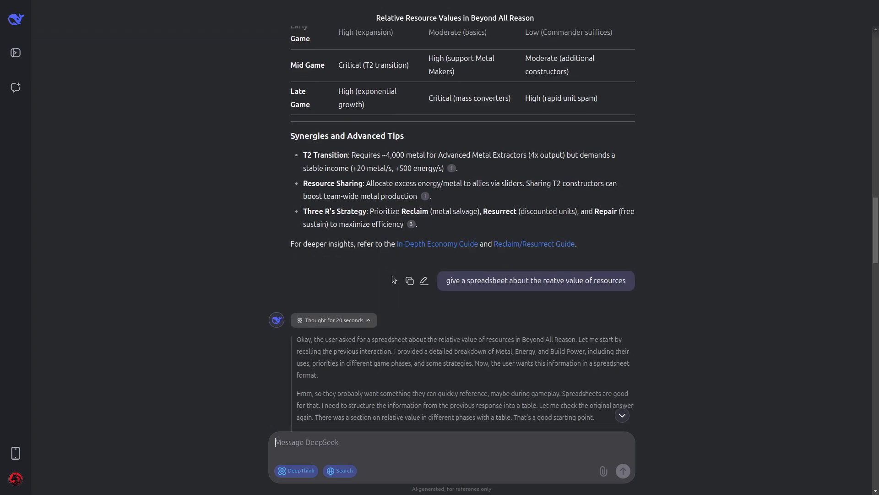
pyautogui.scroll(-1, 394, 279)
pyautogui.scroll(-3, 395, 279)
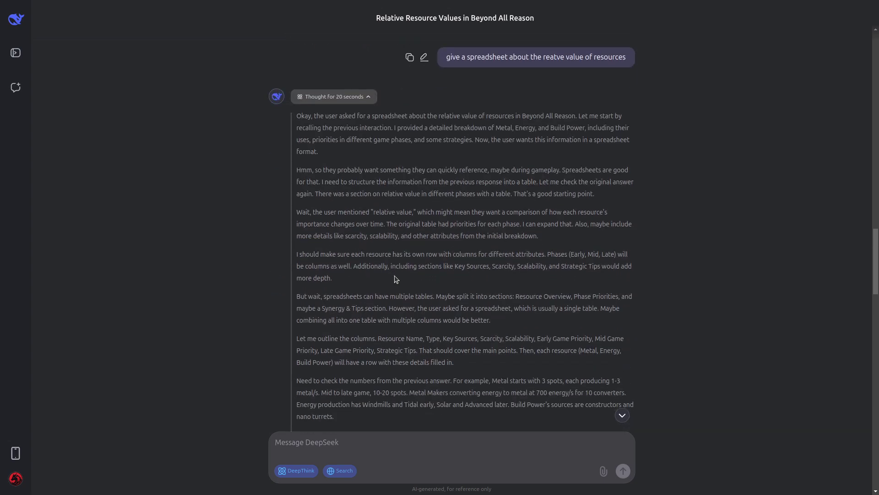
pyautogui.scroll(-3, 394, 275)
pyautogui.scroll(3, 394, 275)
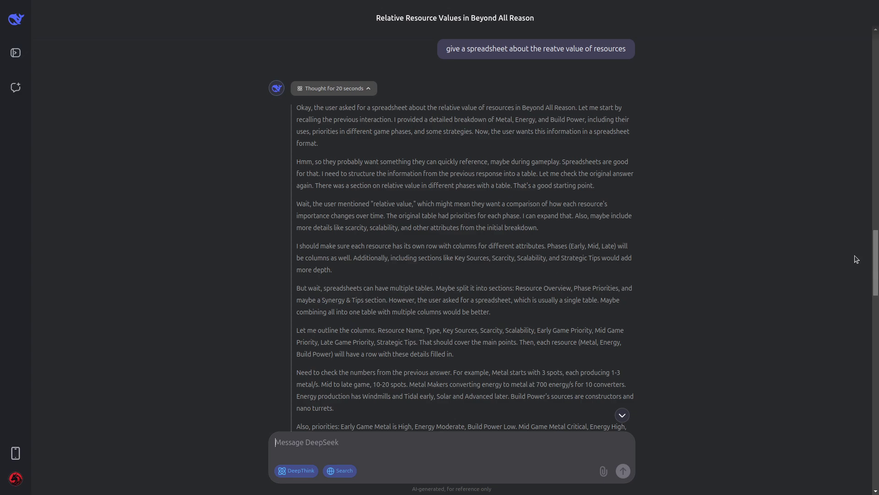
pyautogui.moveTo(875, 247); pyautogui.dragTo(837, 349)
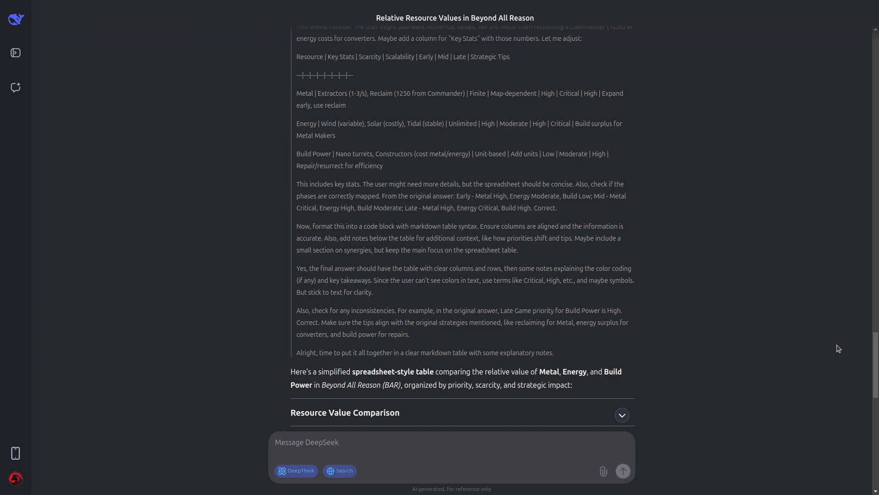
pyautogui.scroll(-5, 837, 348)
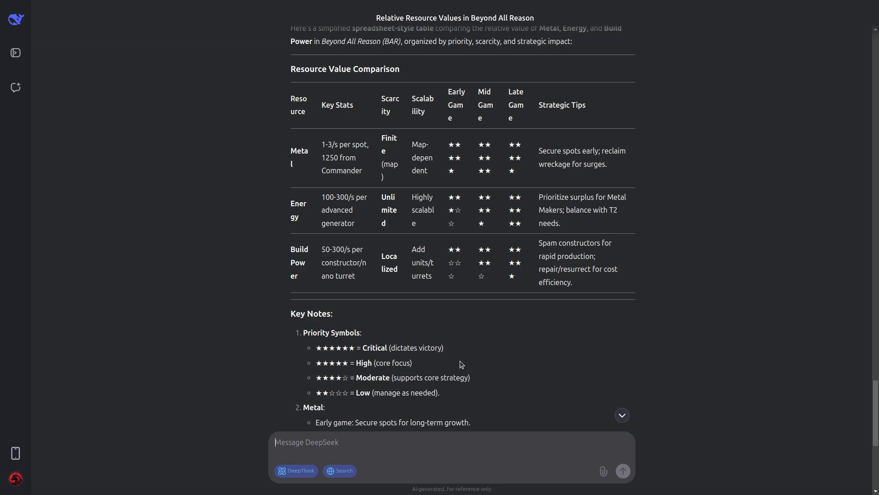
pyautogui.scroll(10, 471, 312)
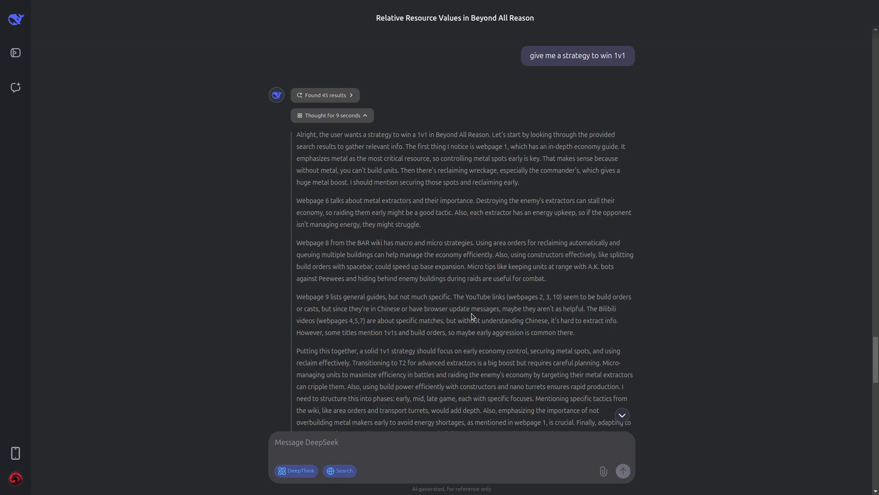
pyautogui.scroll(-5, 472, 312)
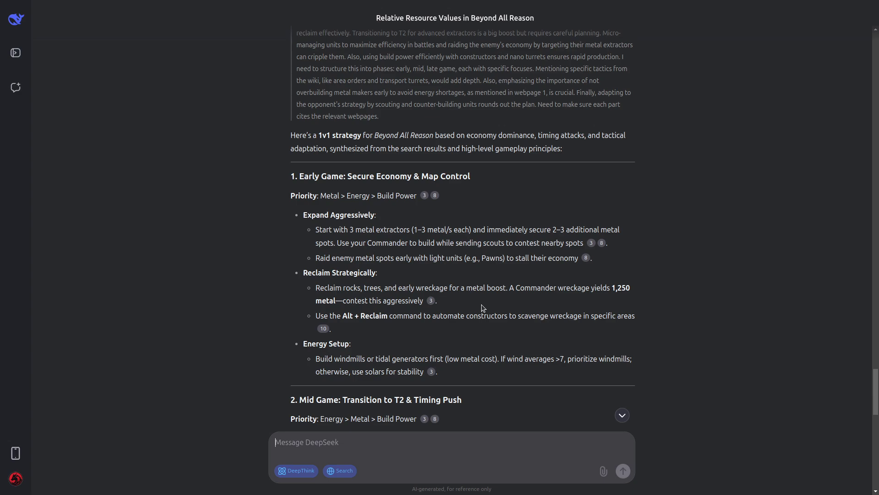
pyautogui.scroll(-3, 482, 309)
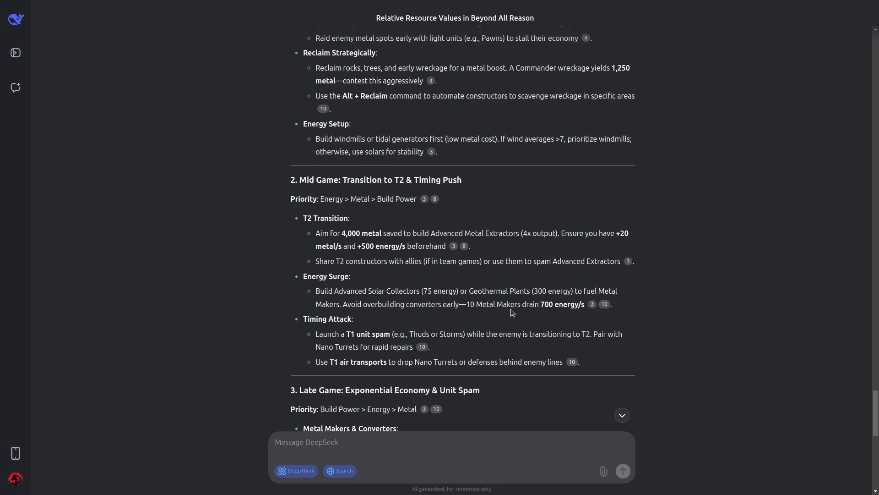
pyautogui.scroll(-5, 510, 313)
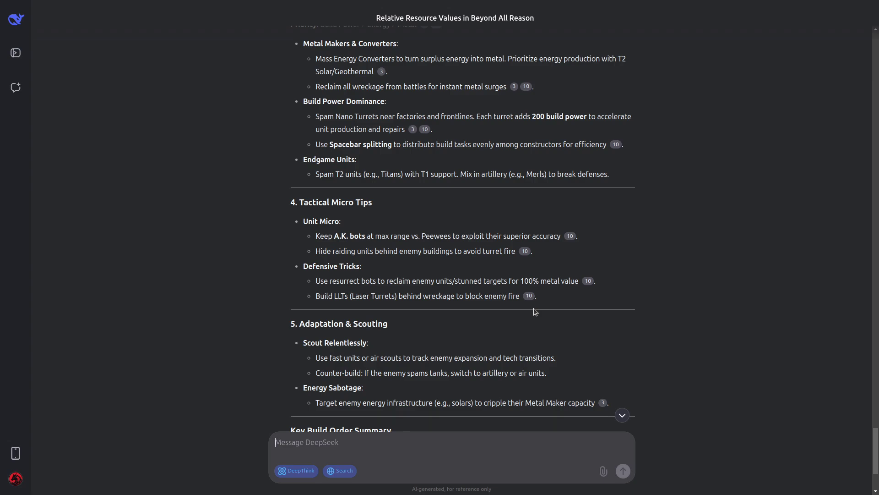
pyautogui.scroll(15, 546, 303)
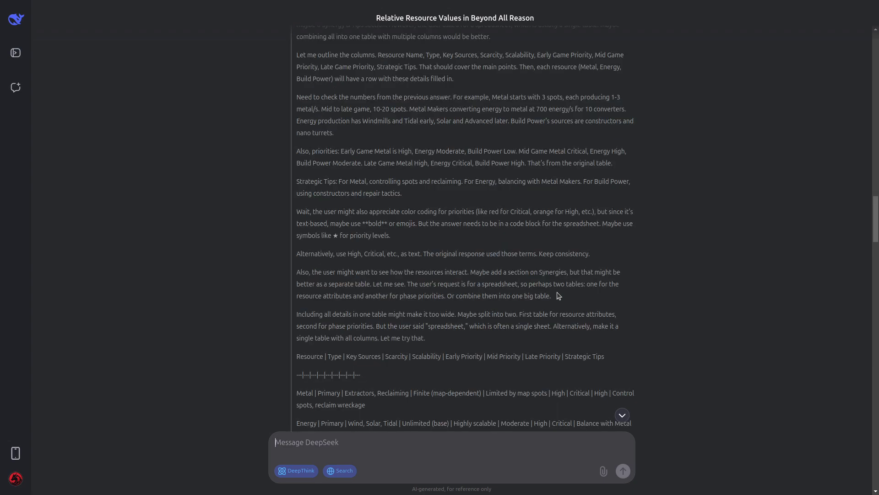
pyautogui.scroll(1, 559, 259)
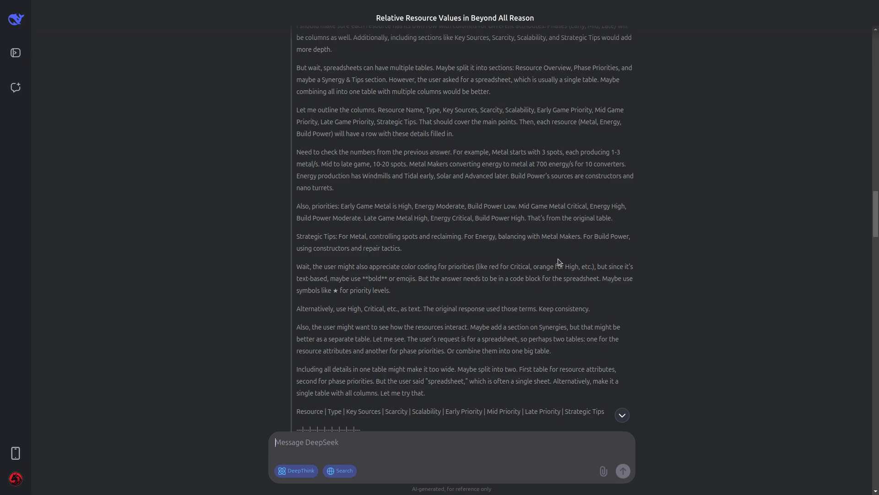
pyautogui.scroll(1, 559, 259)
pyautogui.scroll(2, 565, 252)
pyautogui.scroll(-5, 566, 252)
pyautogui.scroll(-2, 566, 253)
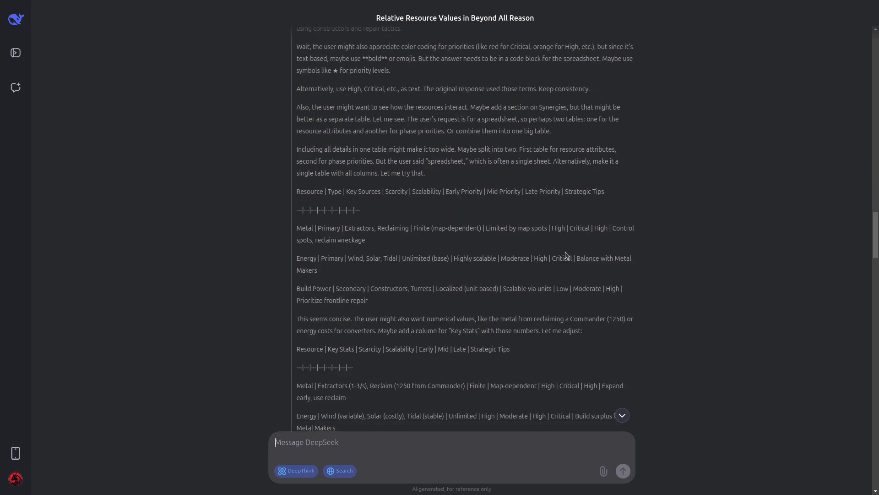
# Start a fresh, empty conversation with the Ctrl+J shortcut.
pyautogui.hotkey('ctrl', 'j')
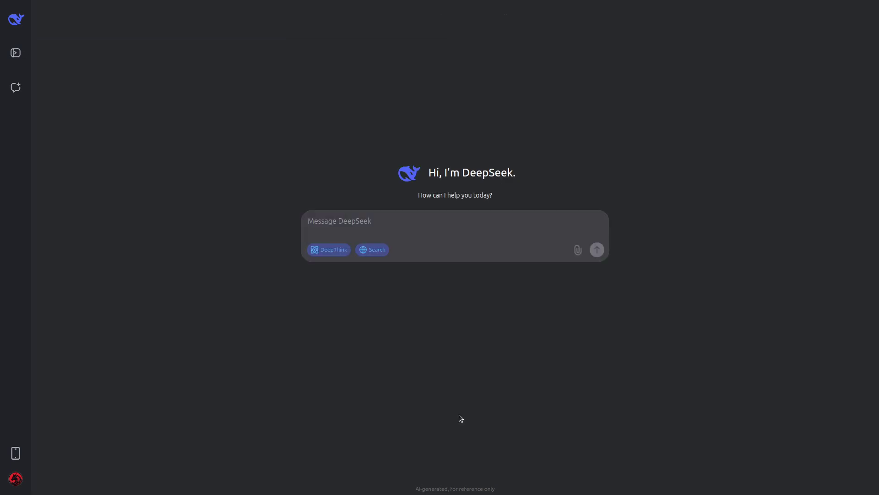